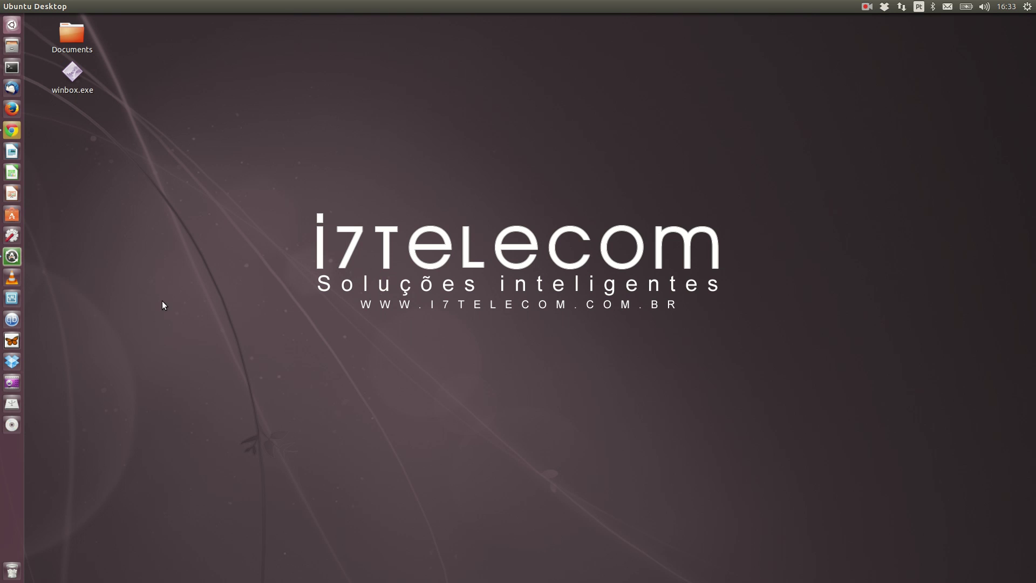
left_click_drag(281, 162, 426, 431)
left_click_drag(292, 146, 753, 374)
Launch WinBox from the desktop and connect to the MikroTik router with the admin login
double_click(69, 93)
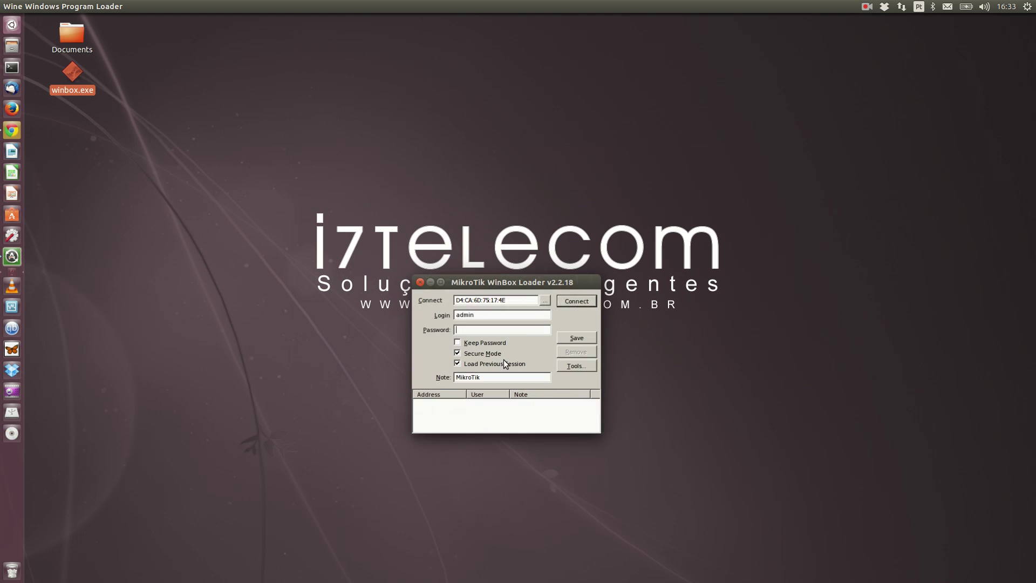
left_click_drag(517, 286, 507, 173)
left_click(567, 186)
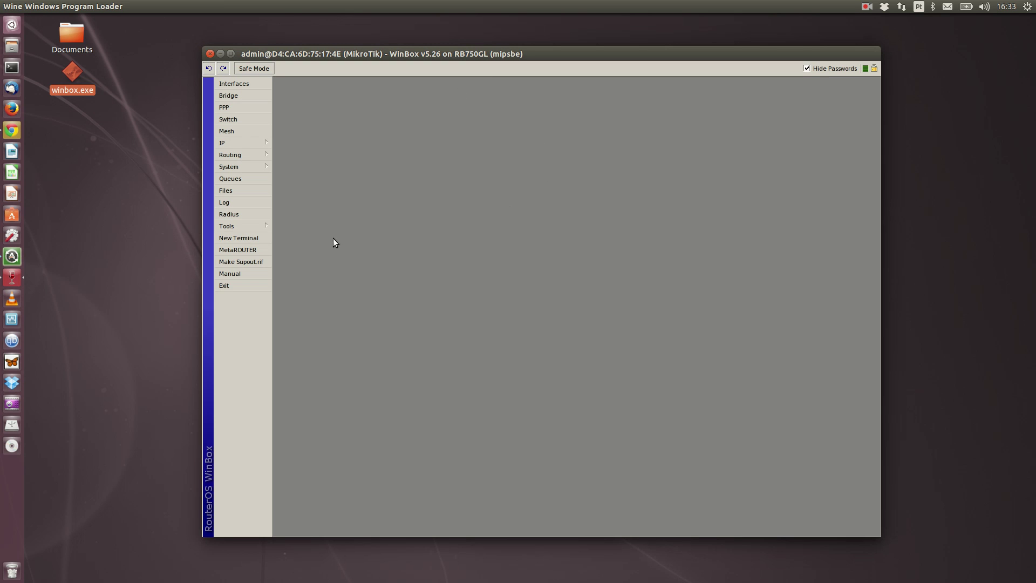
Open the router's interface list and examine the Ethernet ports ether1 through ether5 with their comments
left_click(250, 81)
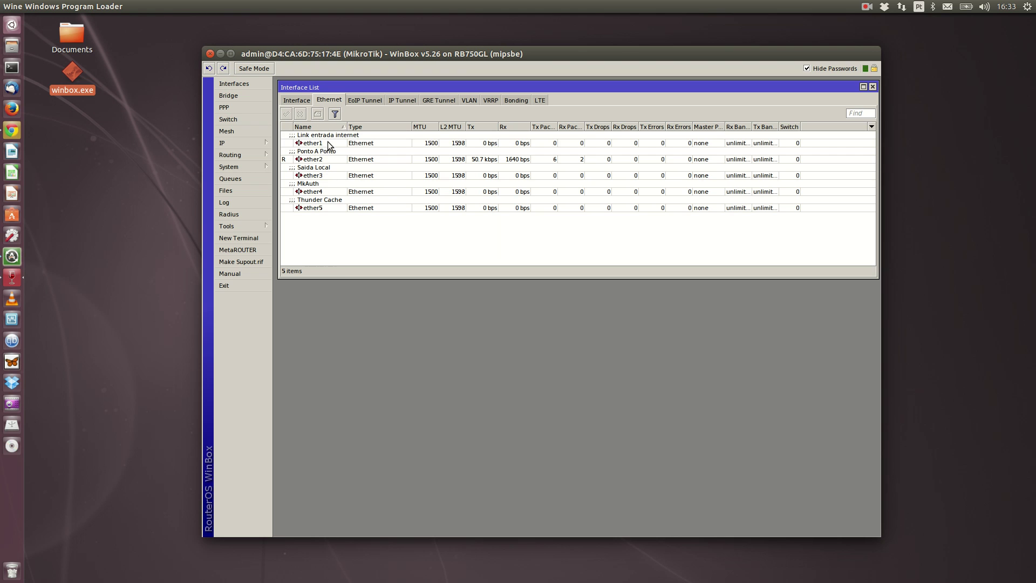
left_click(328, 145)
left_click(323, 159)
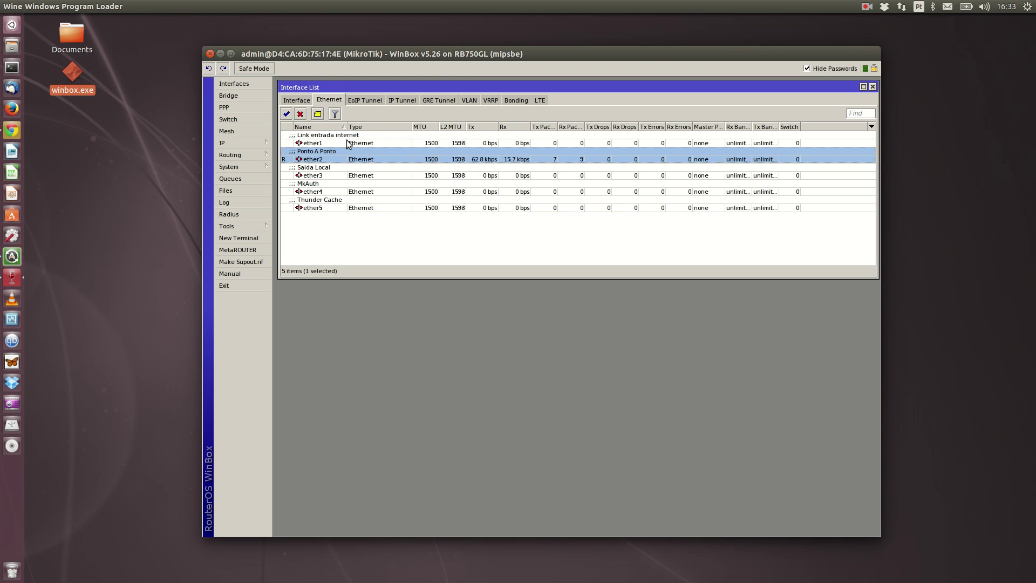
left_click(348, 142)
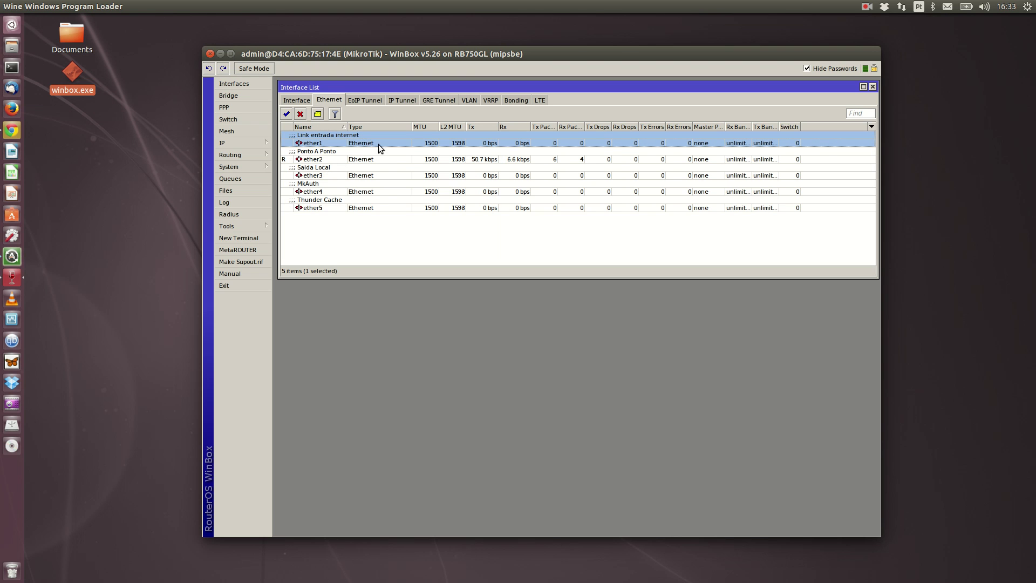
left_click(344, 160)
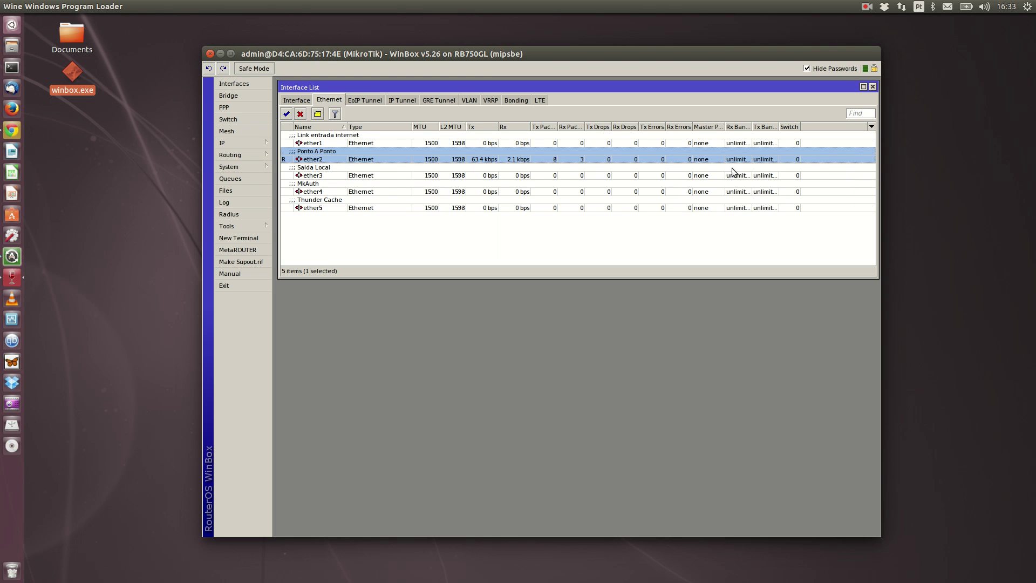
left_click(327, 178)
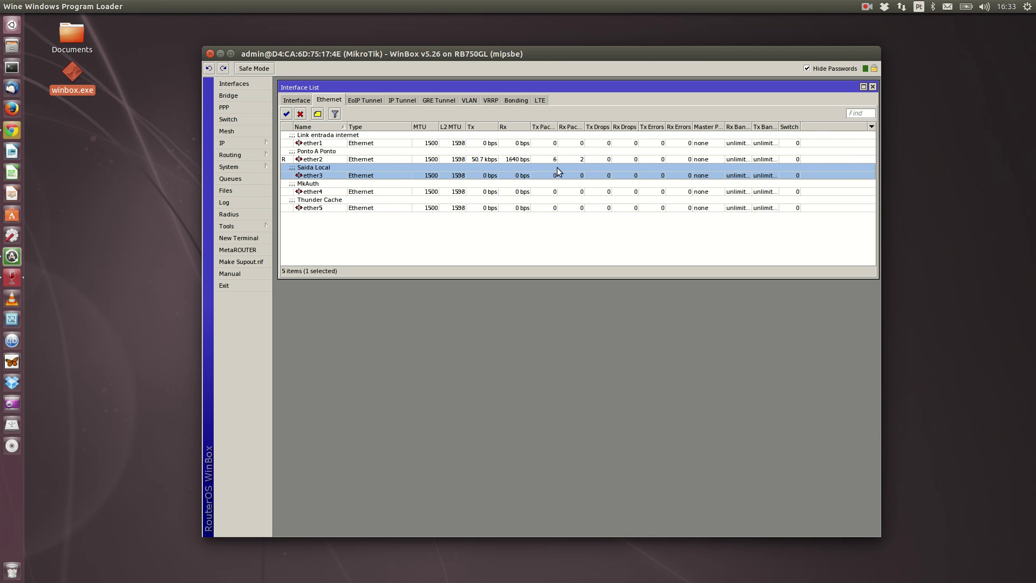
left_click(321, 193)
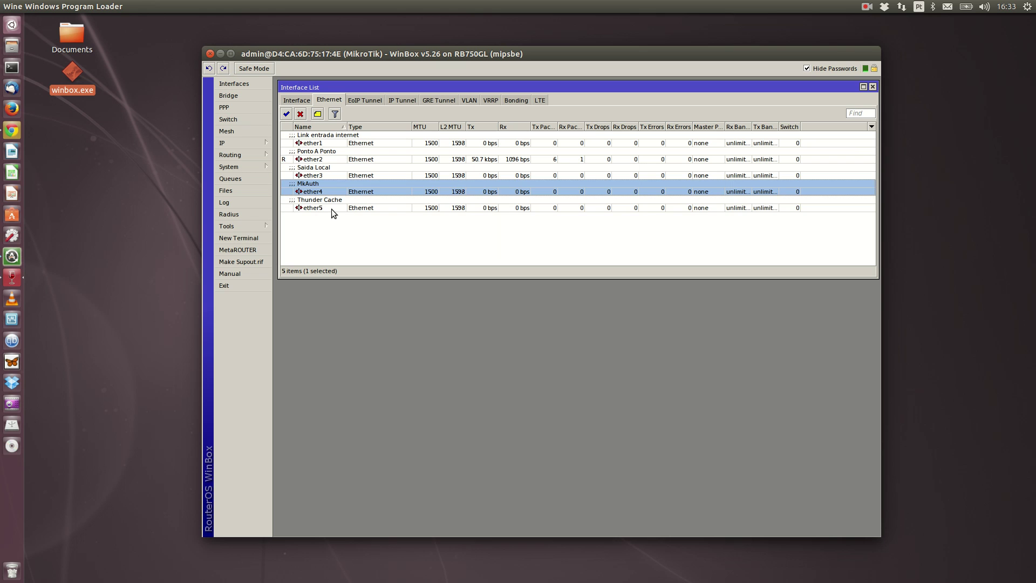
left_click(332, 210)
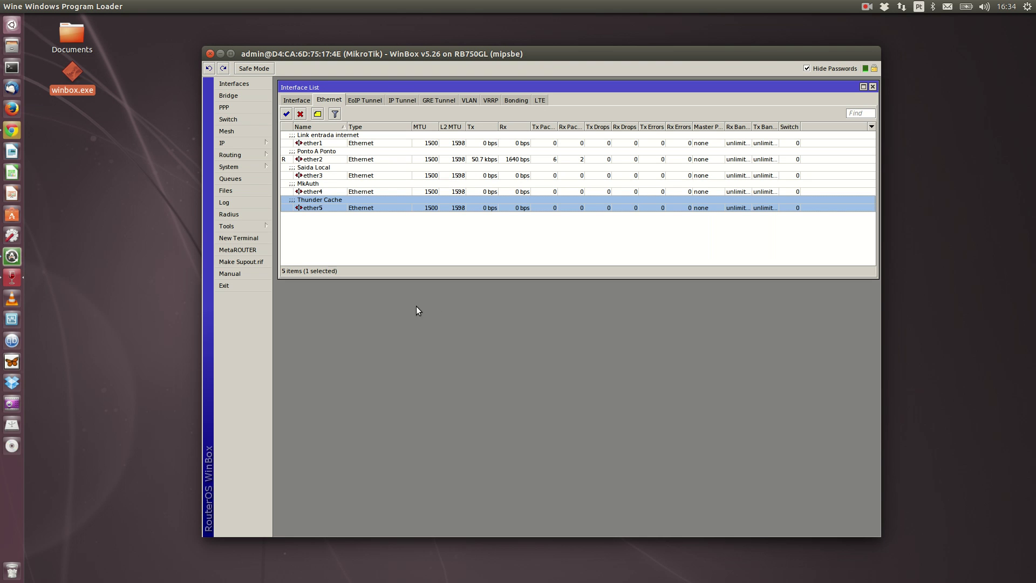
Set the router's system identity to R1, apply the change and close the Identity dialog
left_click(260, 144)
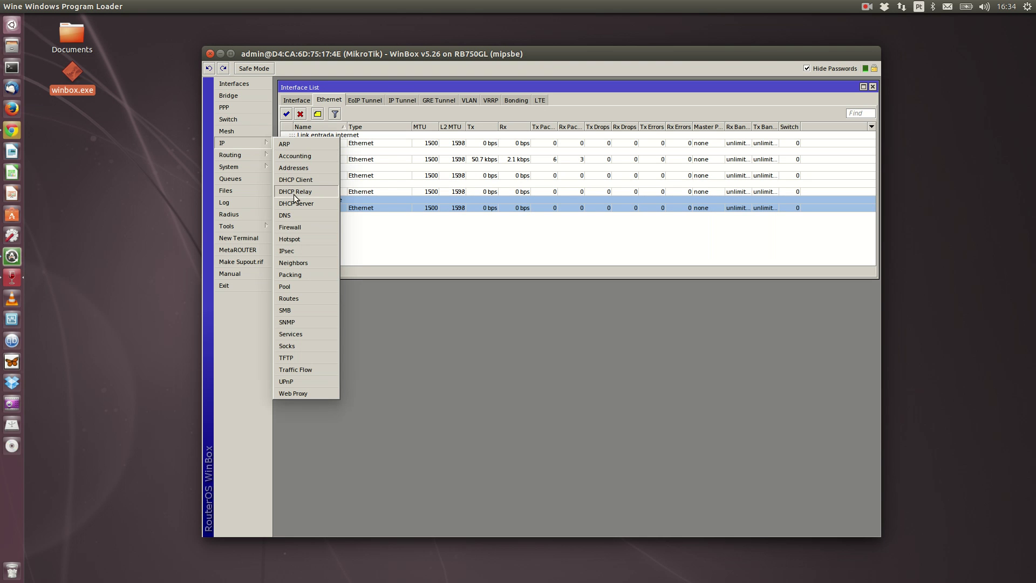
mouse_move(270, 169)
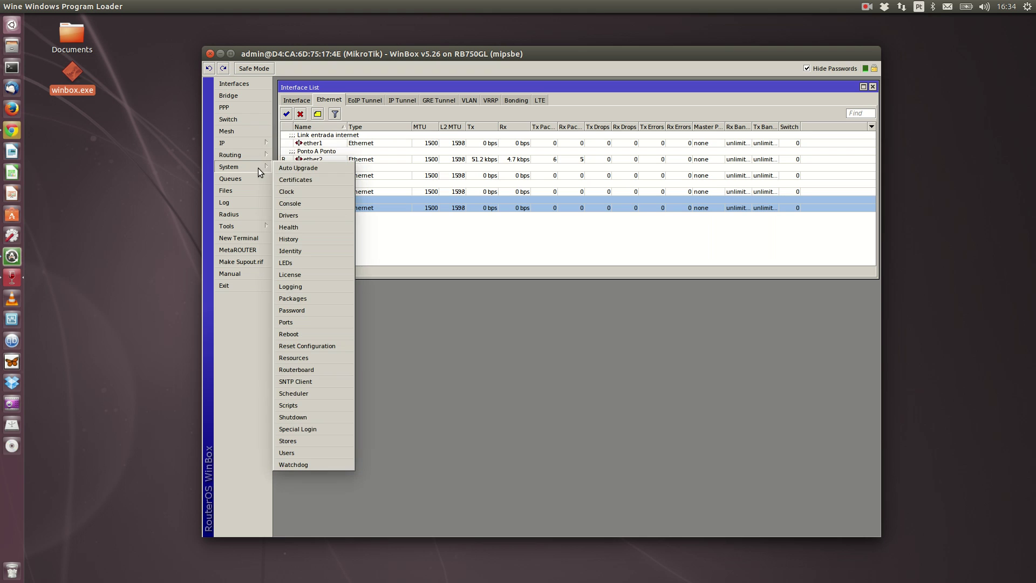
left_click(297, 250)
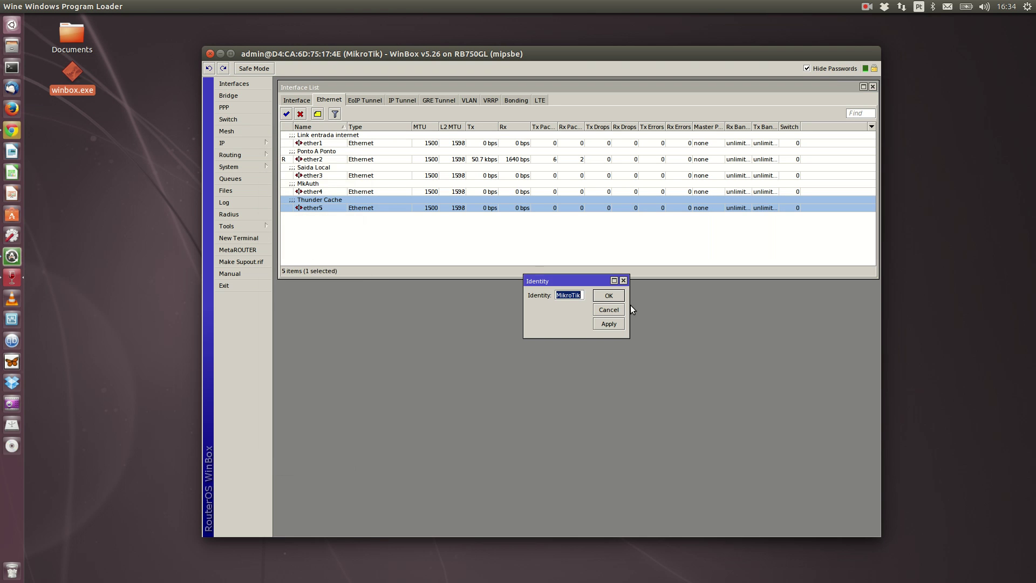
left_click_drag(630, 309, 745, 309)
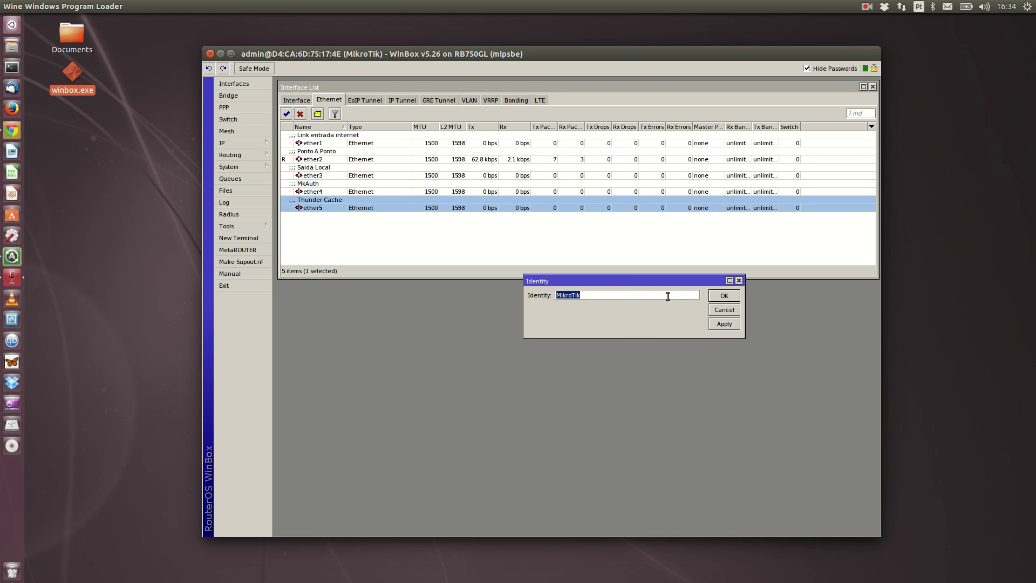
left_click(625, 293)
left_click_drag(603, 292, 455, 286)
left_click_drag(601, 280, 515, 288)
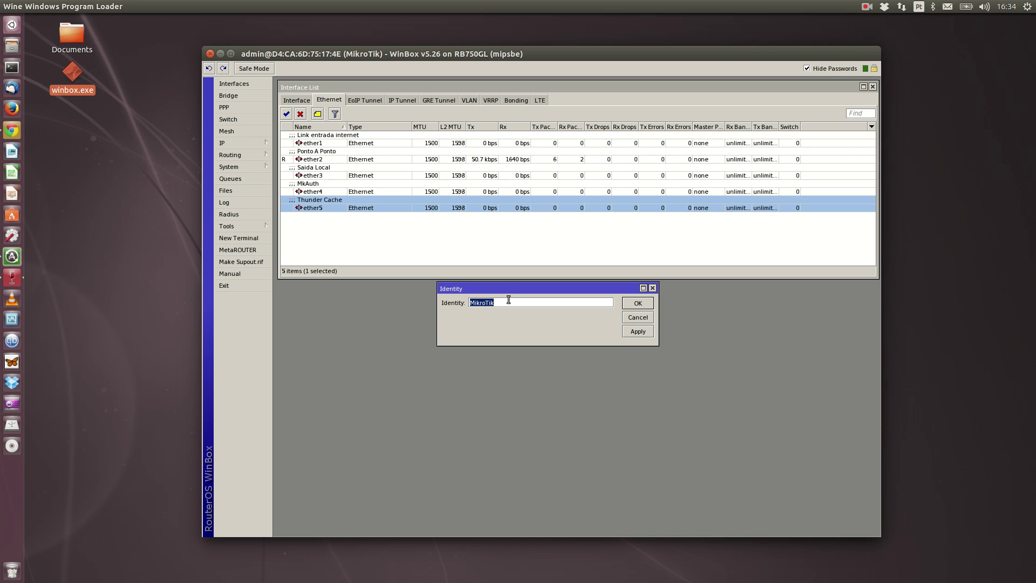
type("R1")
left_click_drag(474, 302, 457, 306)
left_click(479, 304)
left_click(637, 335)
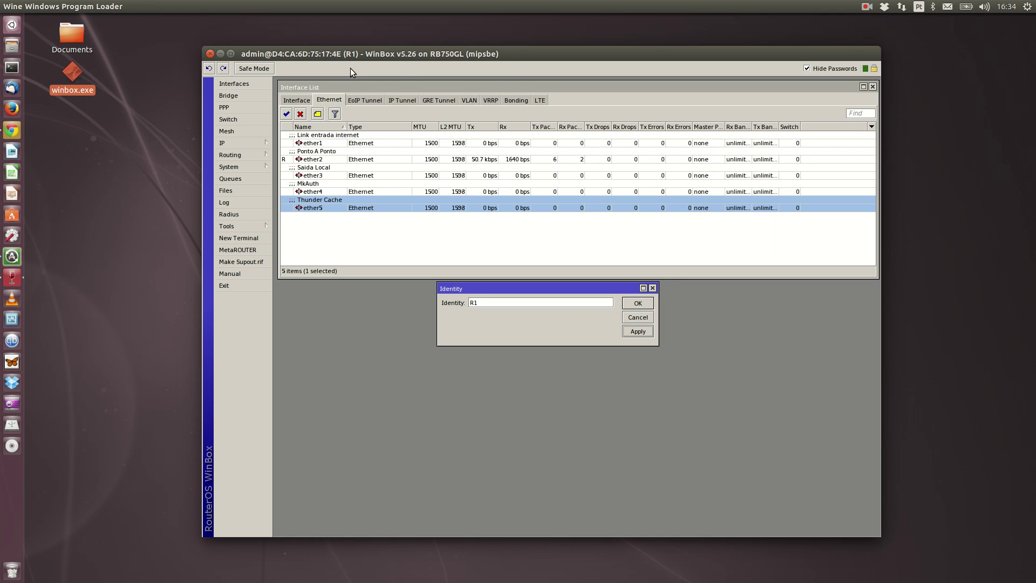
left_click(635, 305)
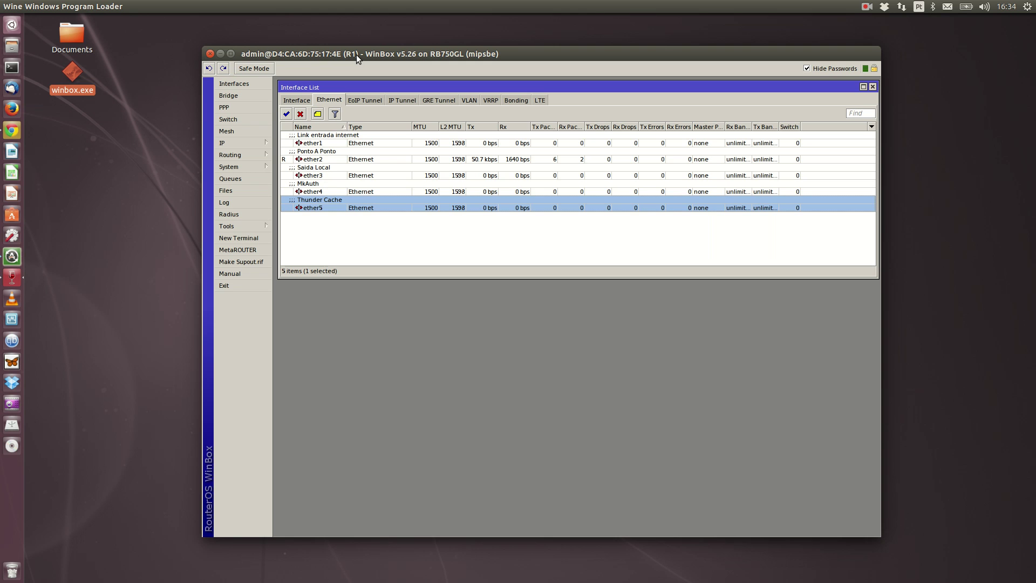
mouse_move(419, 56)
left_mouse_down()
mouse_move(431, 42)
mouse_move(413, 40)
left_mouse_up()
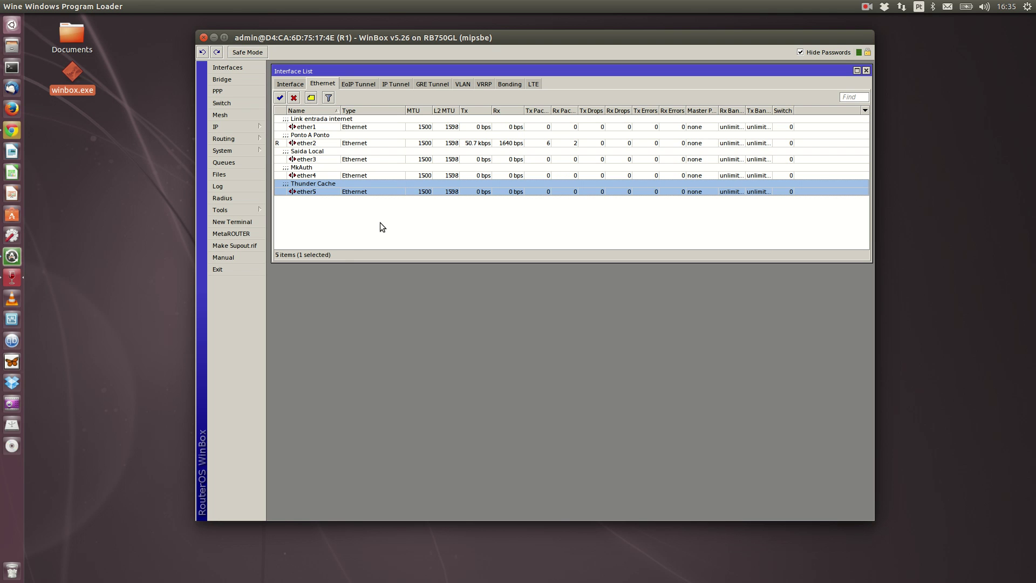
left_click_drag(339, 262, 331, 328)
left_click_drag(695, 71, 694, 70)
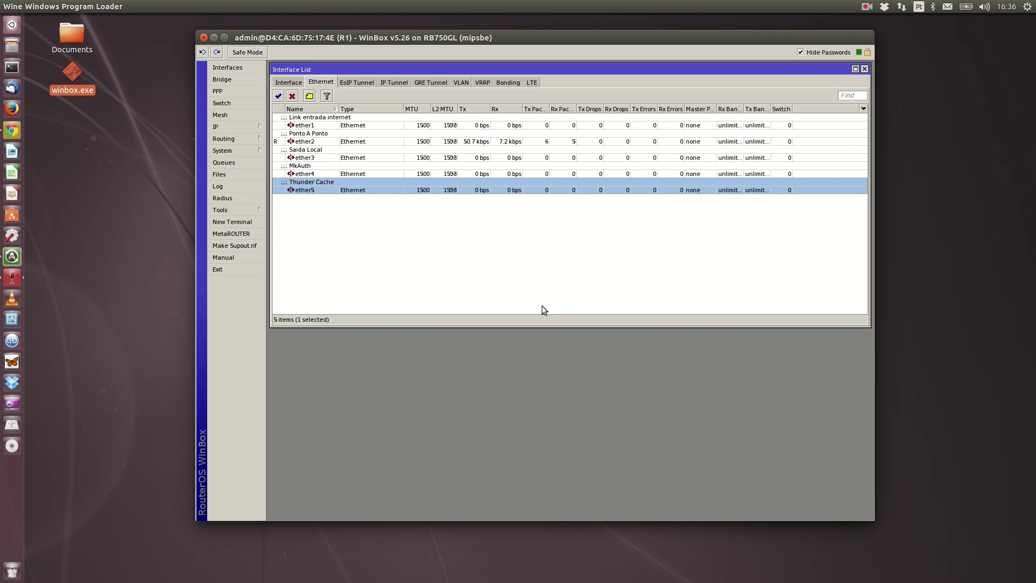
left_click_drag(496, 327, 456, 275)
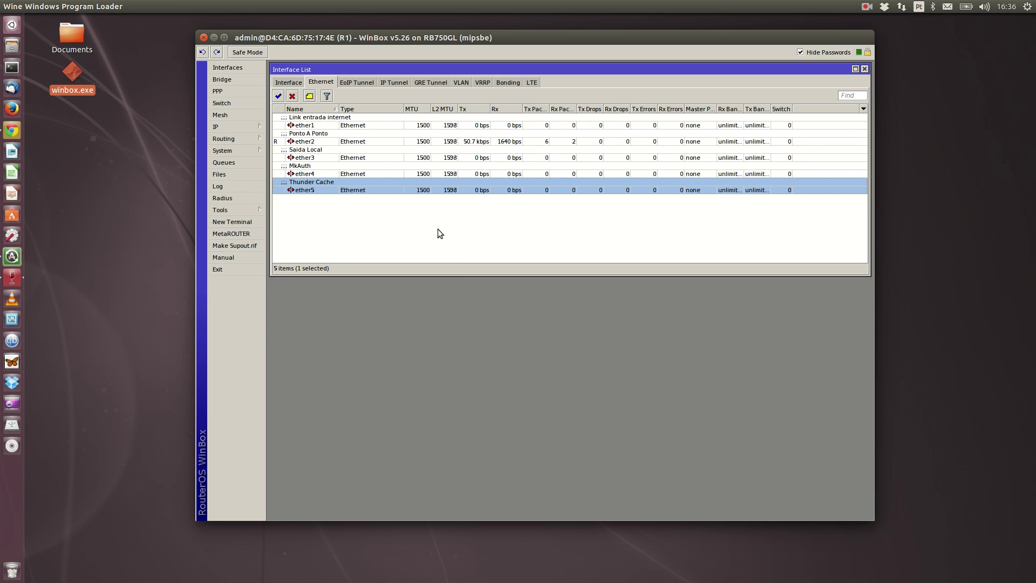
left_click(384, 241)
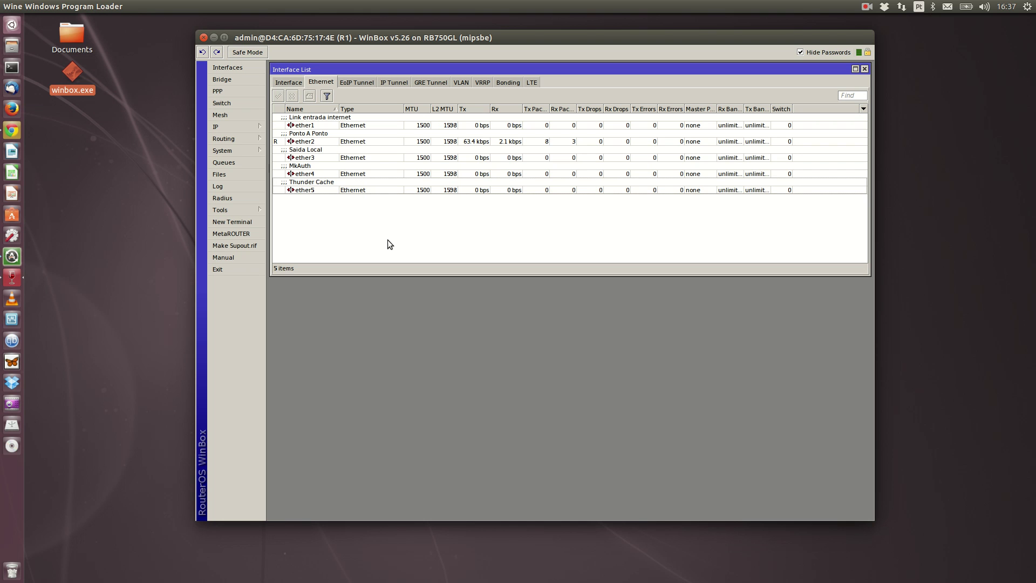
Close the WinBox session with the R1 router
left_click(203, 37)
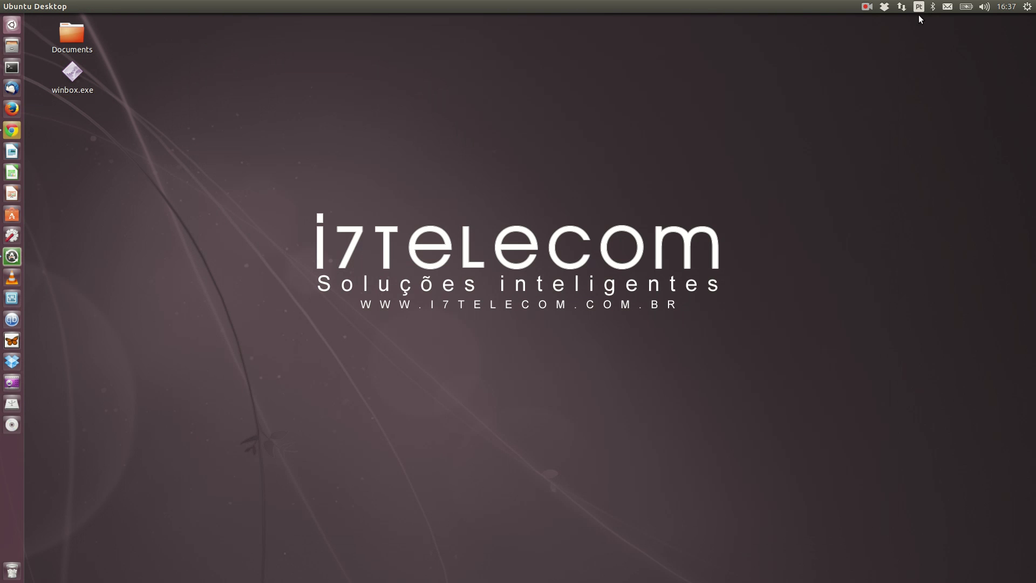